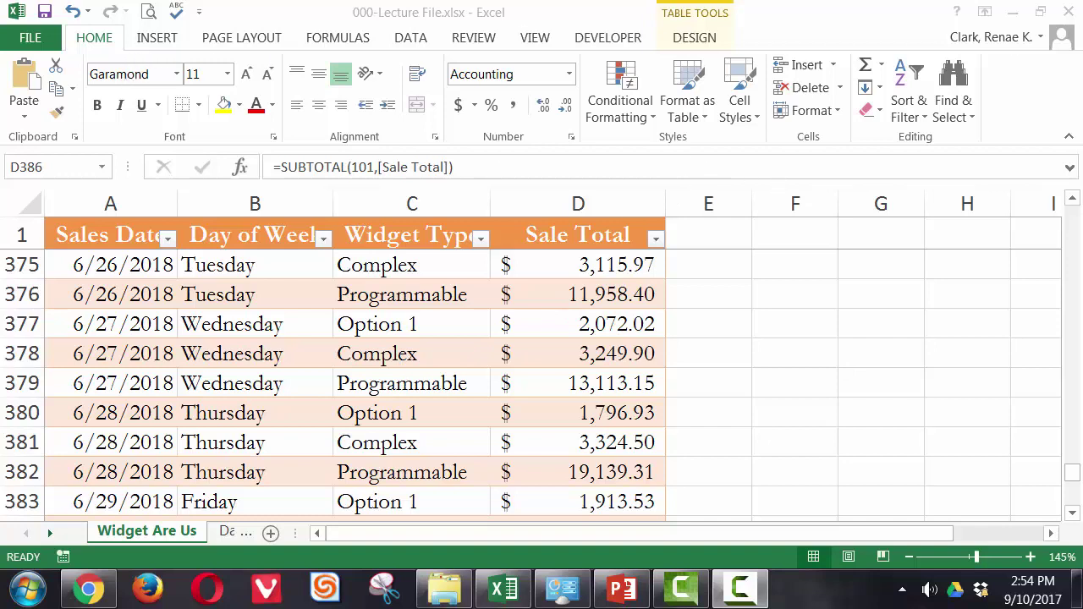
left_click(928, 122)
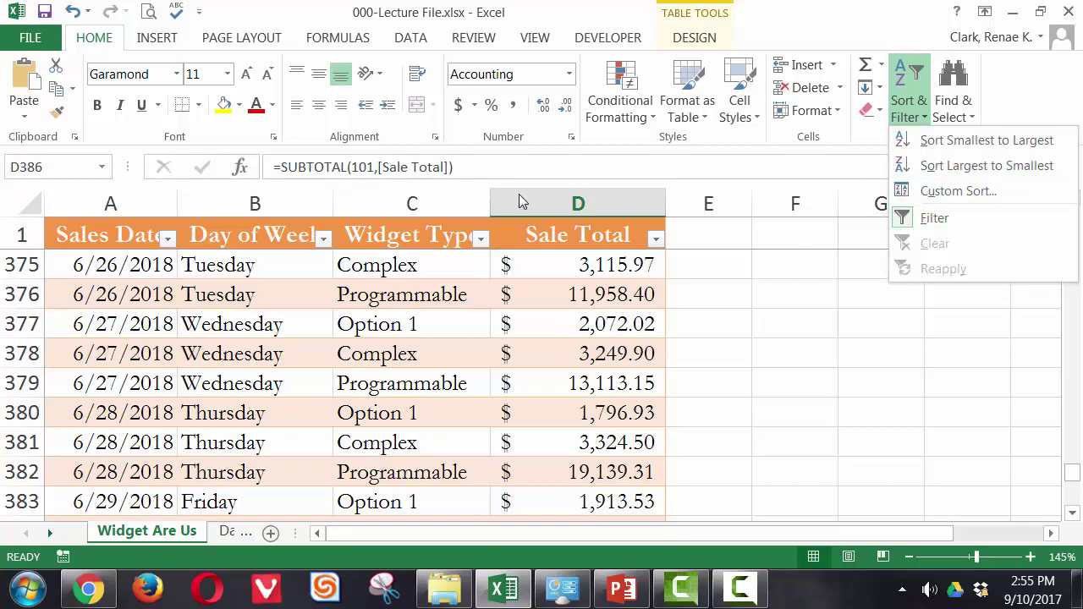
left_click(407, 37)
left_click(410, 38)
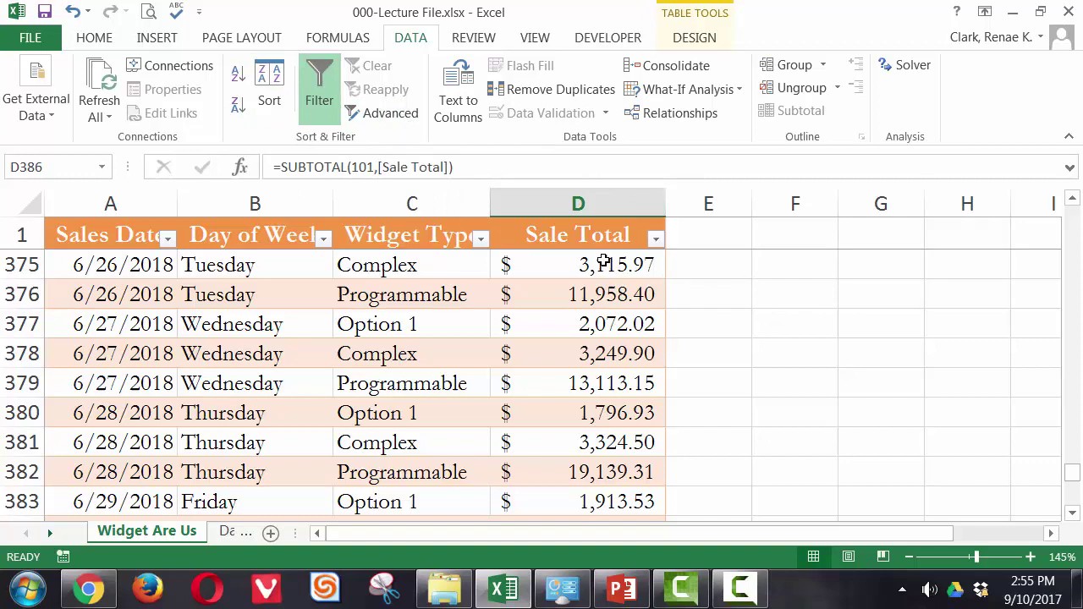
left_click(479, 240)
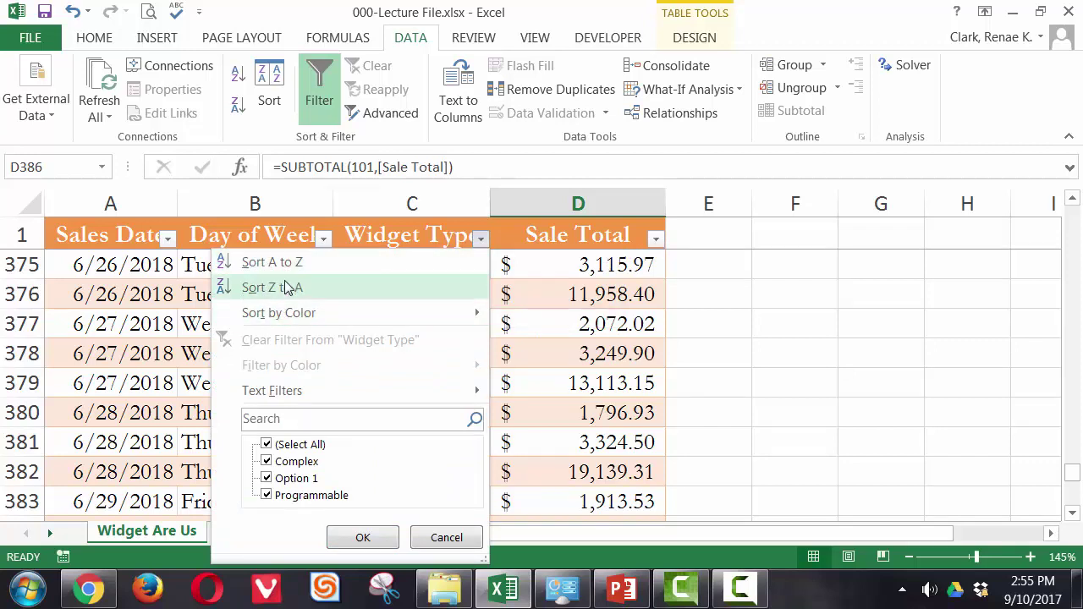
left_click(656, 240)
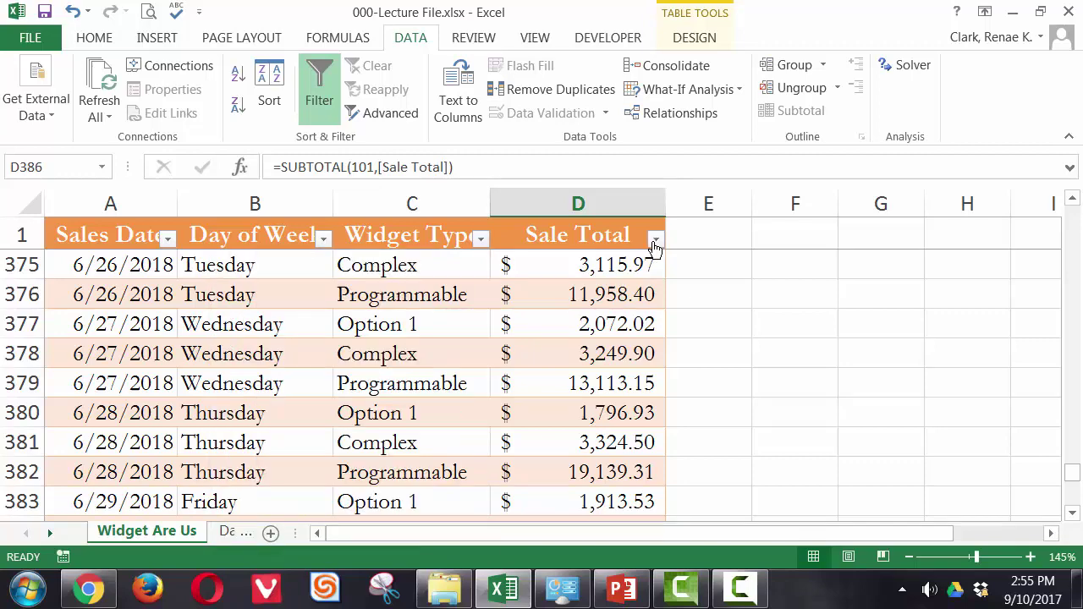
left_click(656, 240)
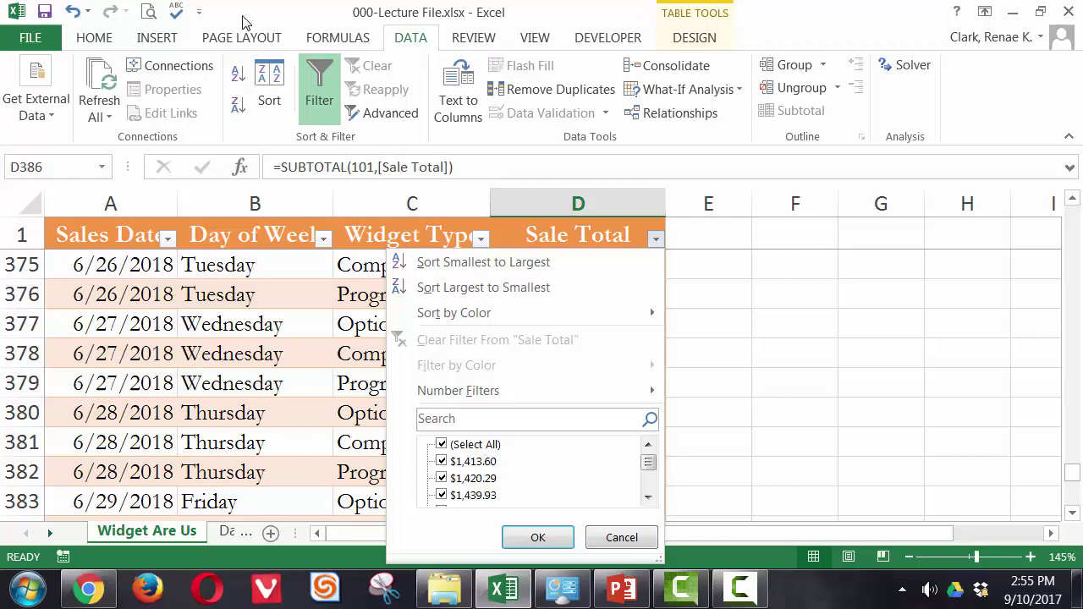
- Start a custom sort of the sales table with Day of Week as the first sort column
left_click(268, 101)
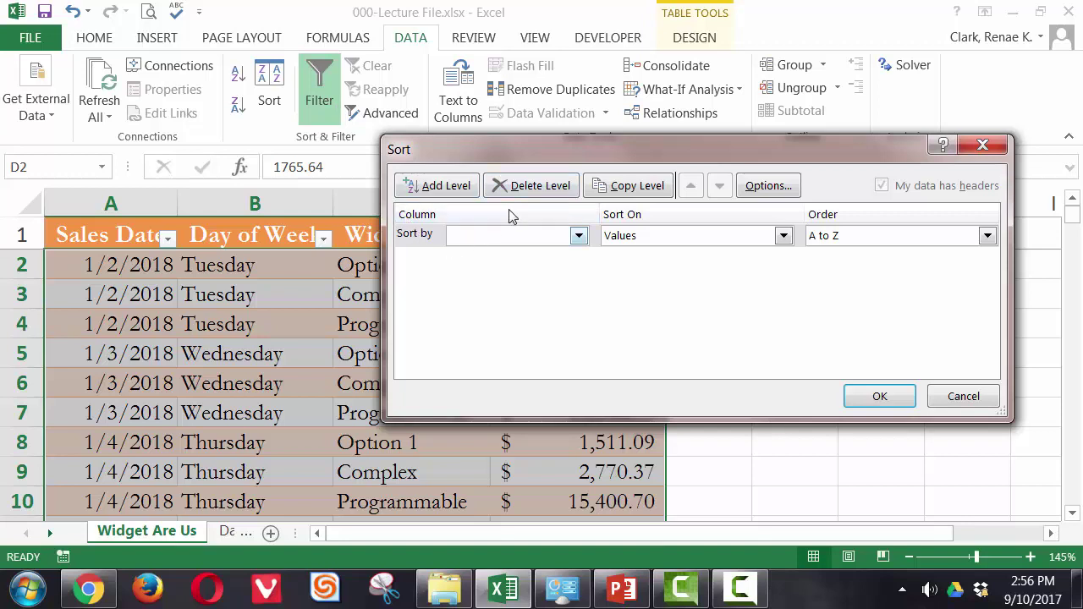
left_click_drag(557, 150, 600, 299)
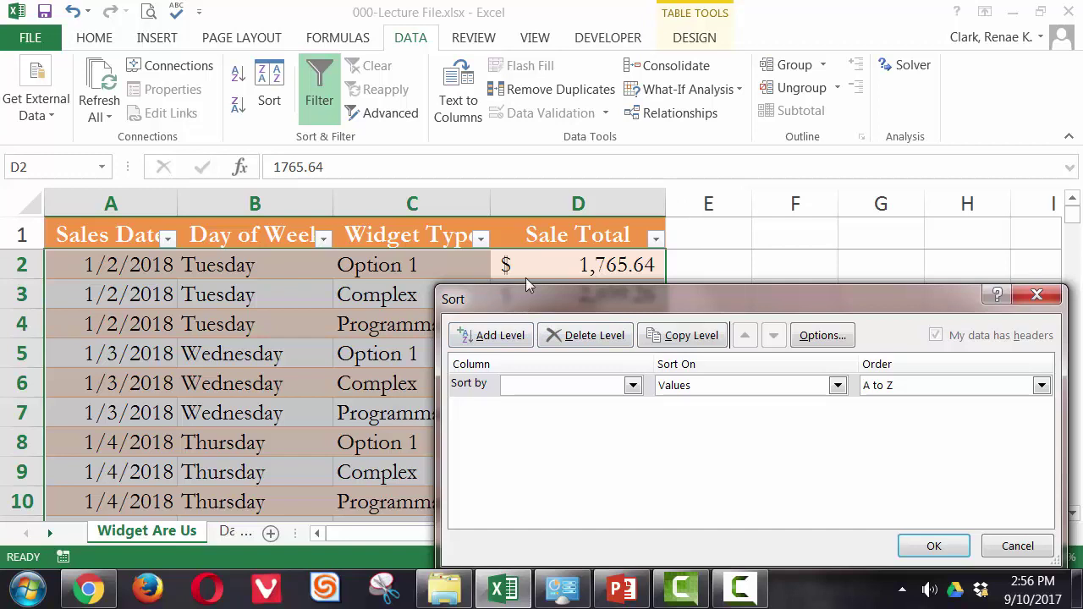
left_click(633, 387)
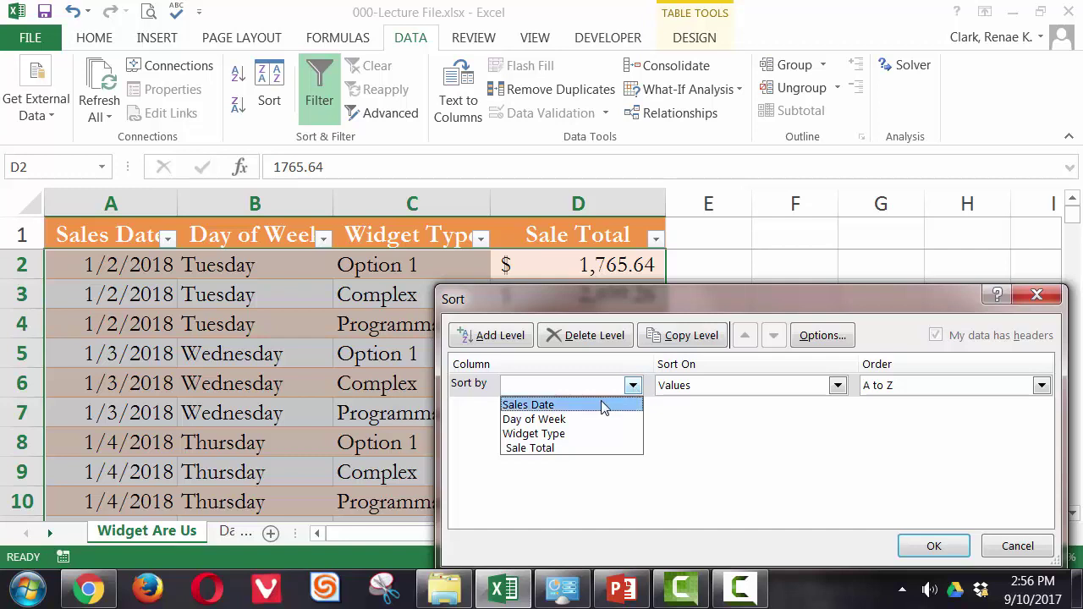
left_click(563, 419)
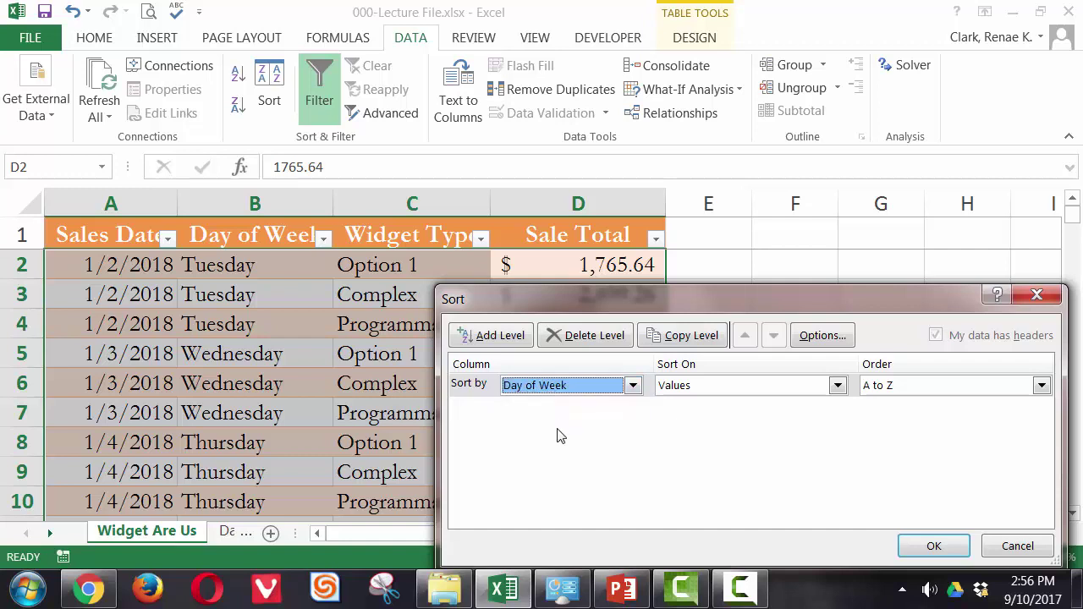
- Add a second sort level on Sale Total, ordered Largest to Smallest, and apply the sort
left_click(476, 337)
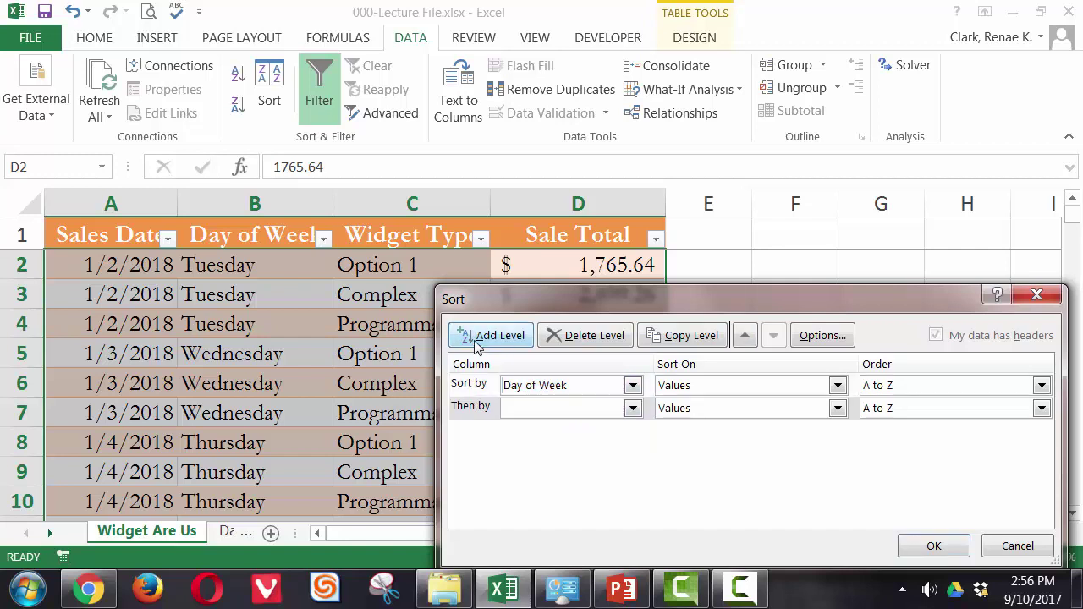
left_click(632, 410)
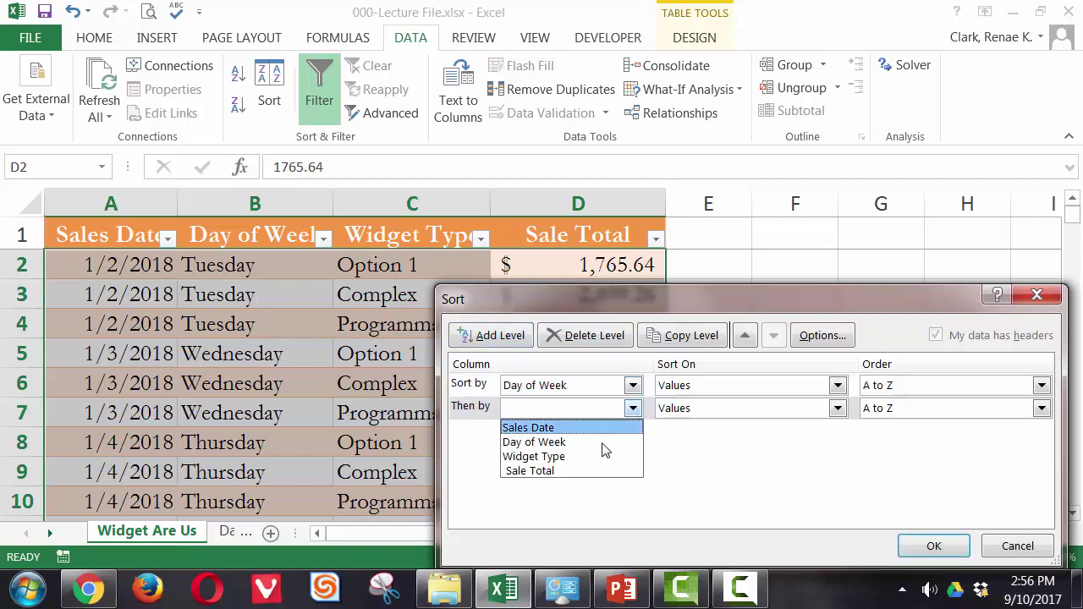
left_click(584, 471)
left_click(896, 412)
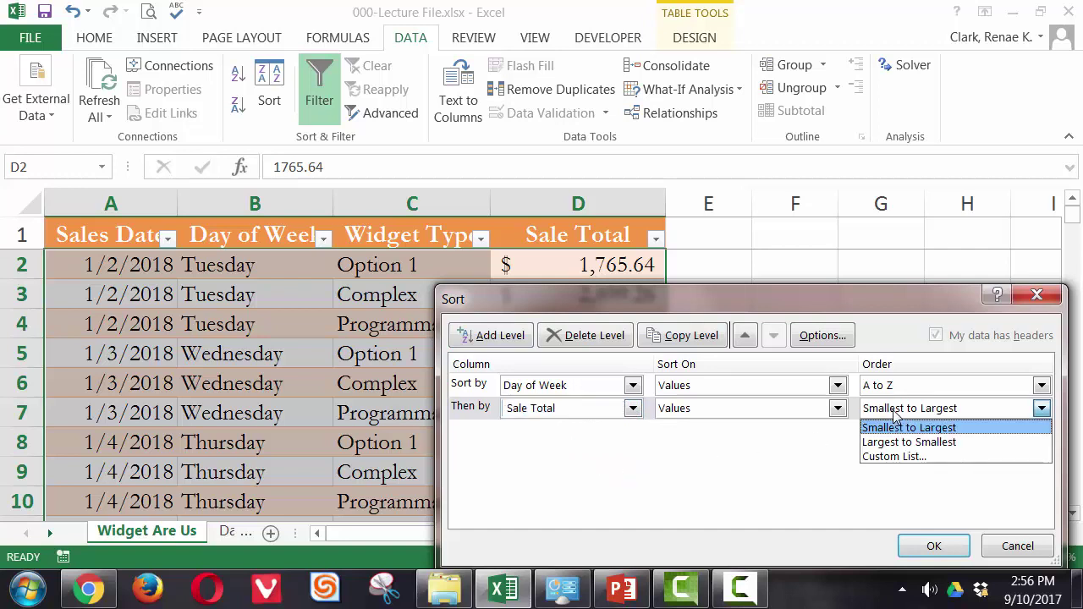
left_click(904, 443)
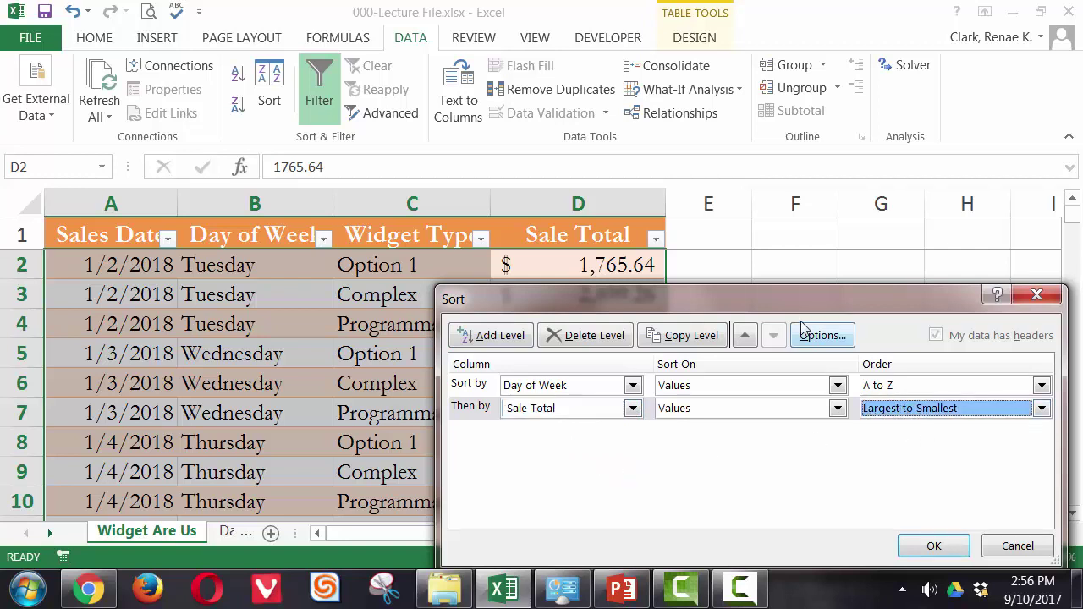
left_click_drag(793, 297, 756, 57)
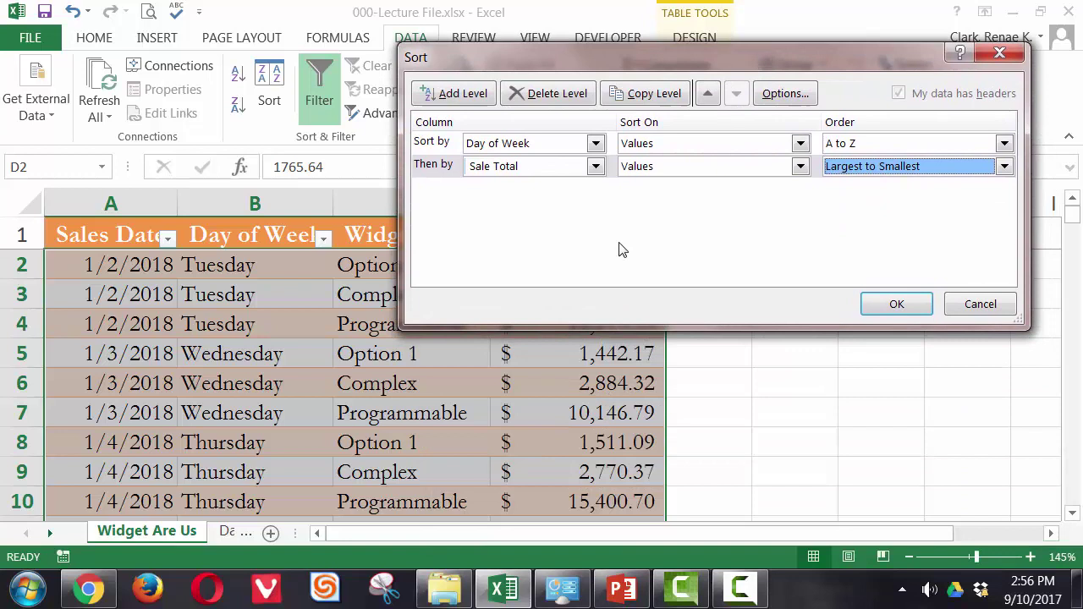
left_click(909, 314)
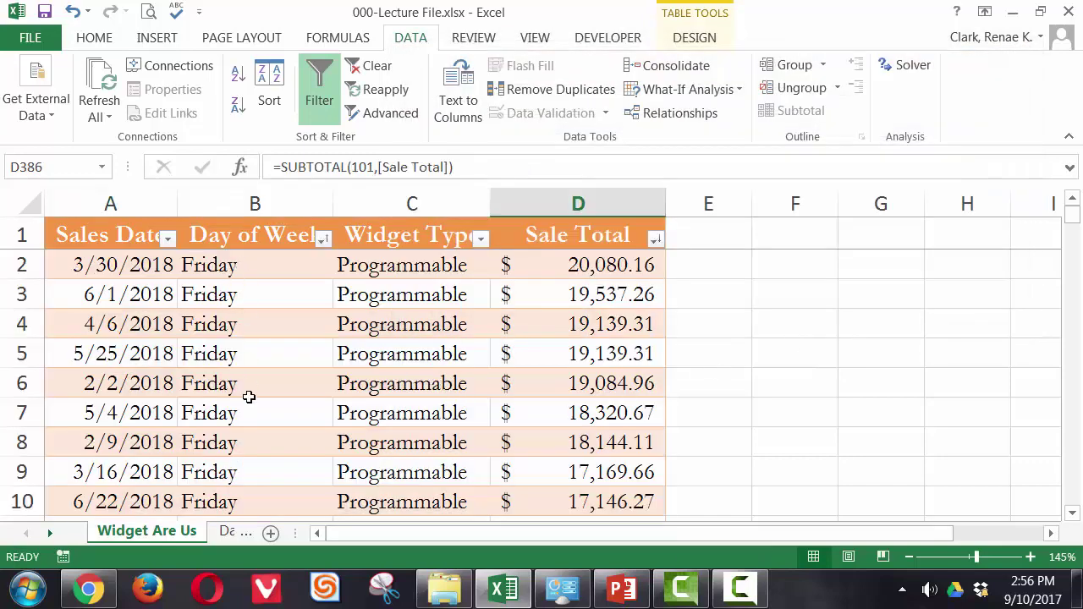
- Review the sorted rows, checking the order of Sale Total within each day of the week
scroll(250, 401, "down", 5)
scroll(271, 426, "up", 5)
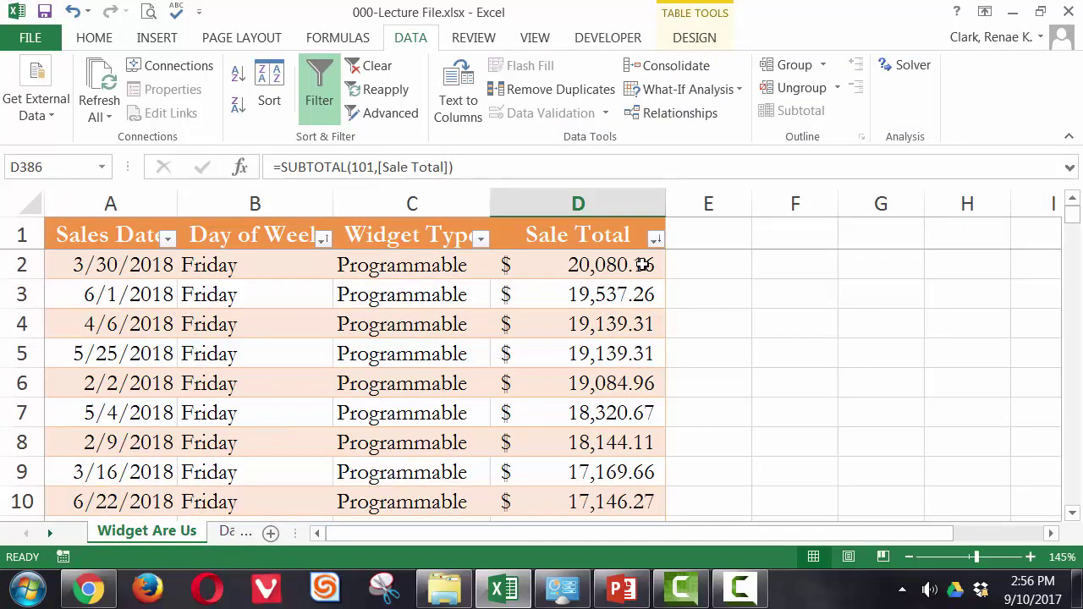
left_click_drag(574, 261, 547, 530)
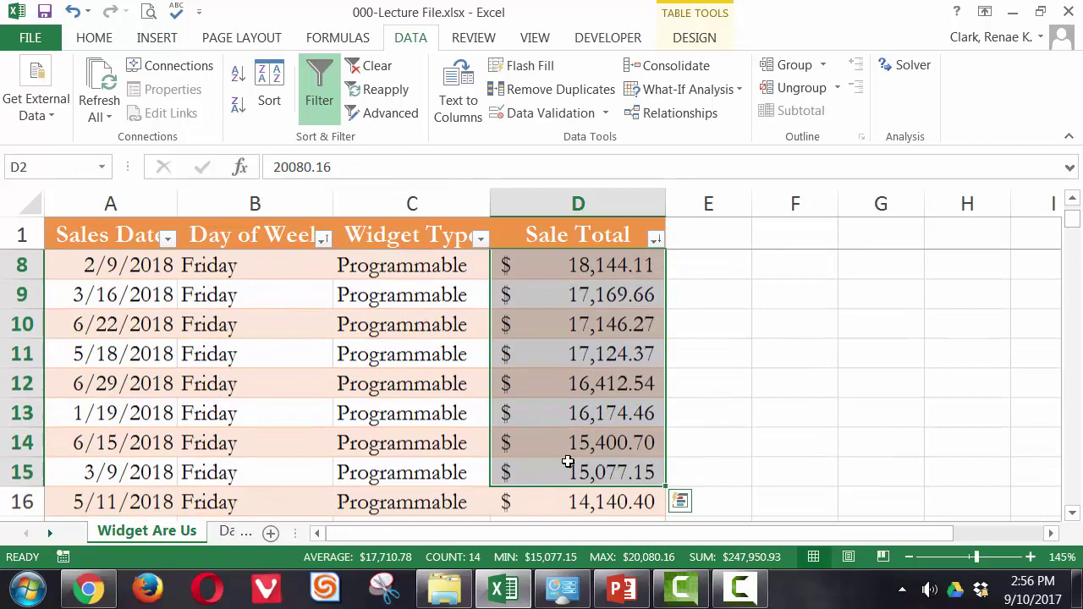
scroll(573, 449, "down", 5)
scroll(584, 435, "down", 10)
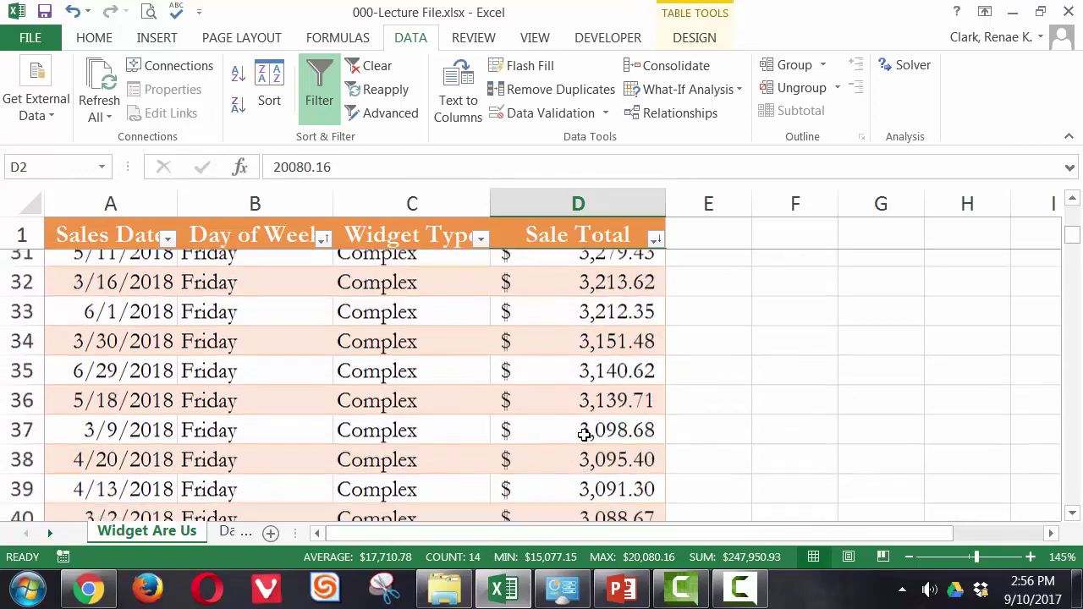
scroll(584, 419, "down", 7)
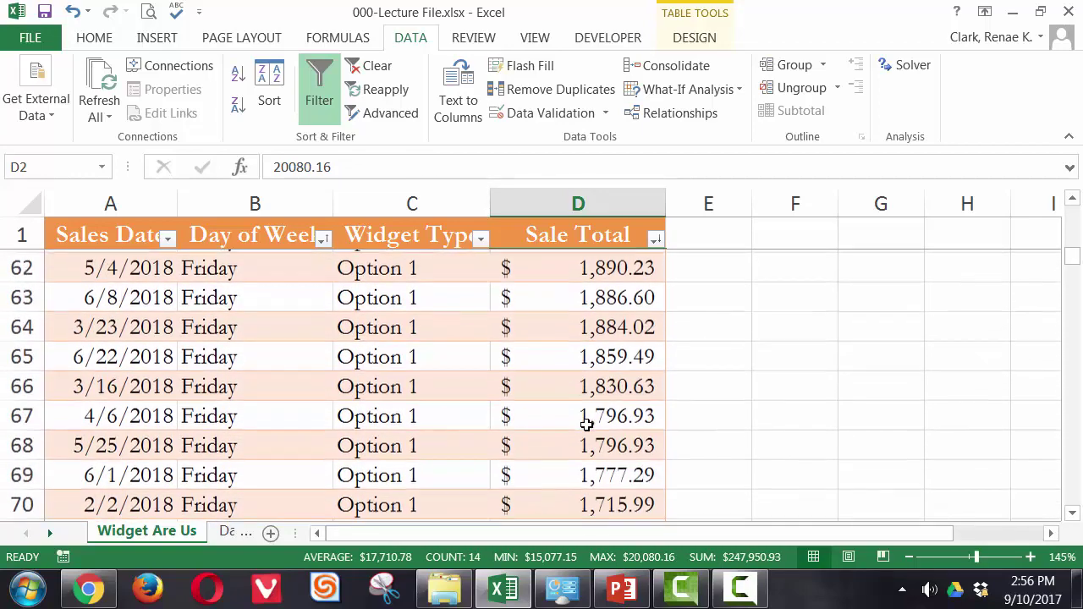
scroll(579, 412, "down", 1)
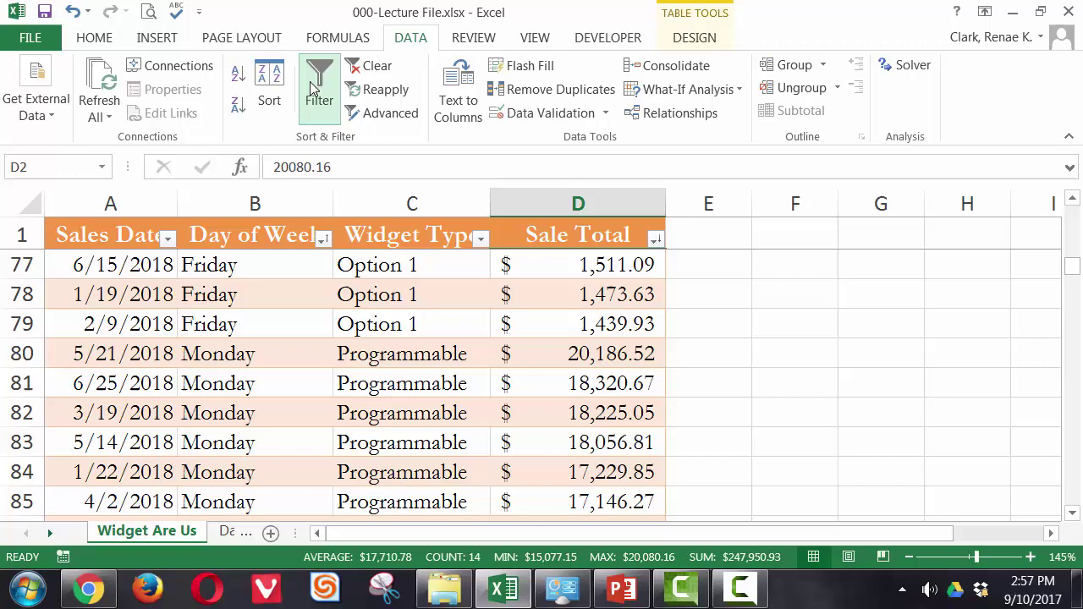
- Re-sort the table with the Day of Week level ordered by the Sunday, Monday, Tuesday custom list of full day names
left_click(270, 76)
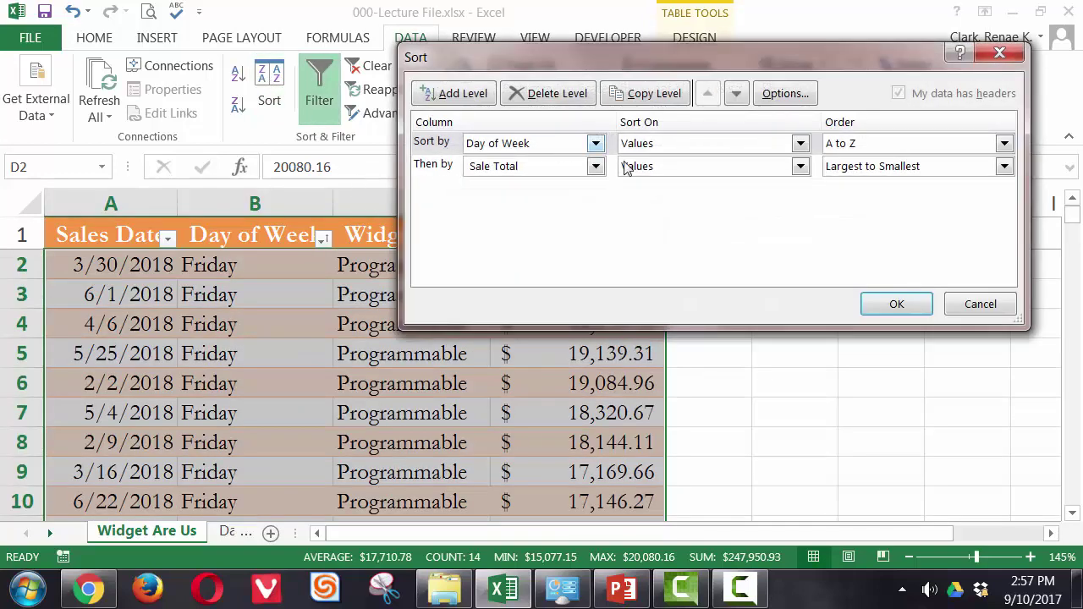
left_click(850, 149)
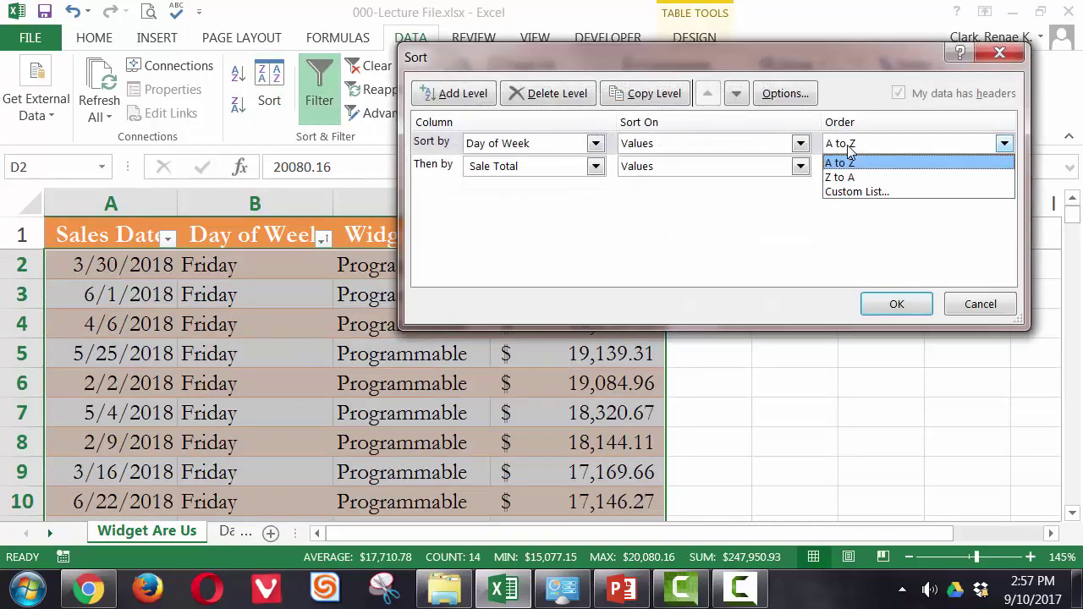
left_click(858, 192)
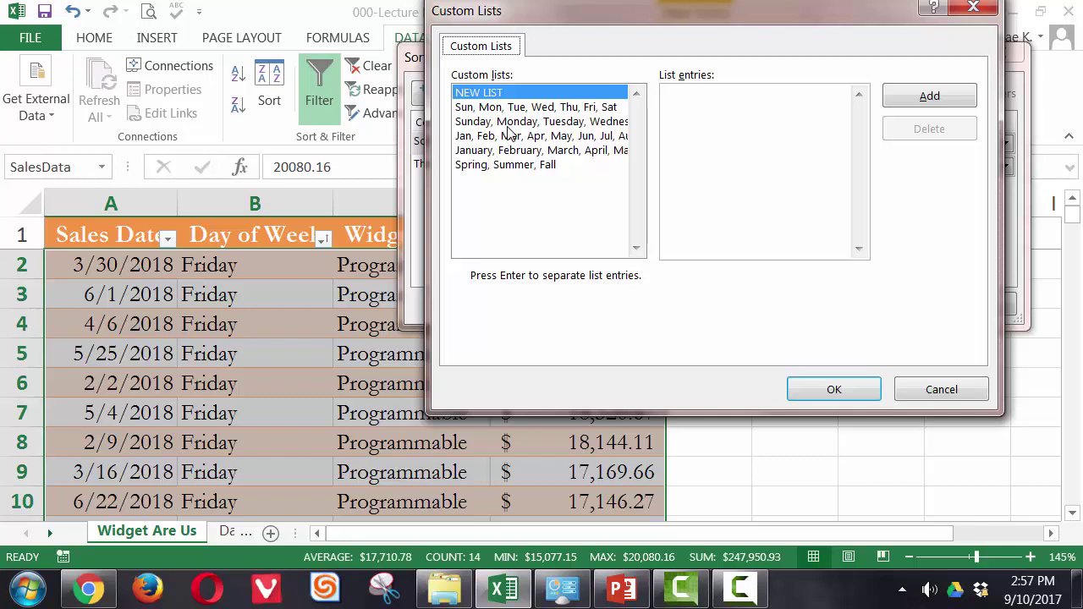
left_click(507, 123)
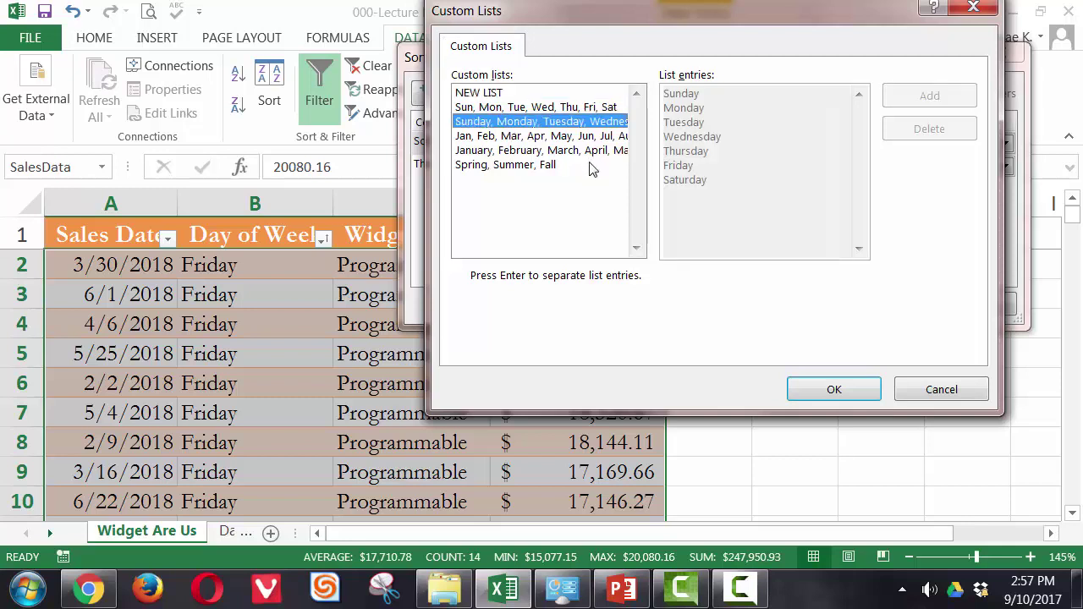
left_click(835, 388)
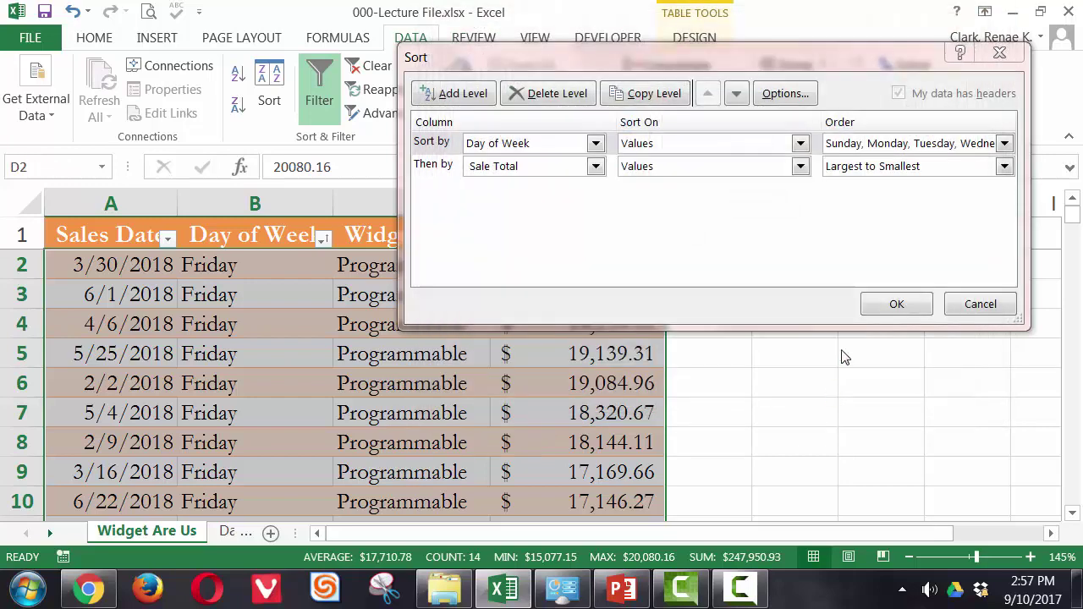
left_click(895, 307)
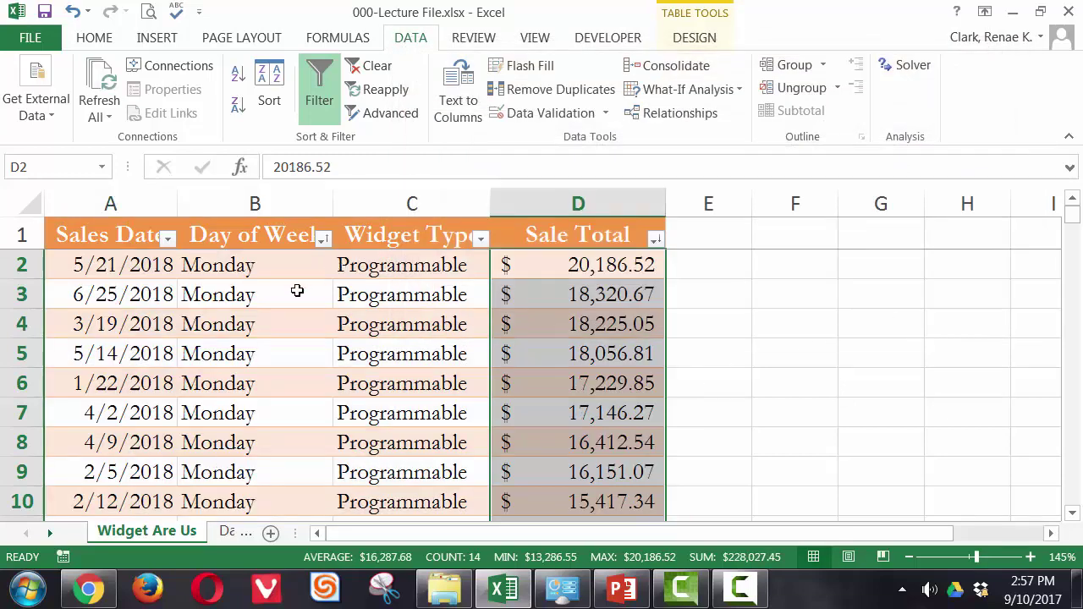
- Check the order of the weekdays down the Day of Week column from cell B2
left_click(278, 261)
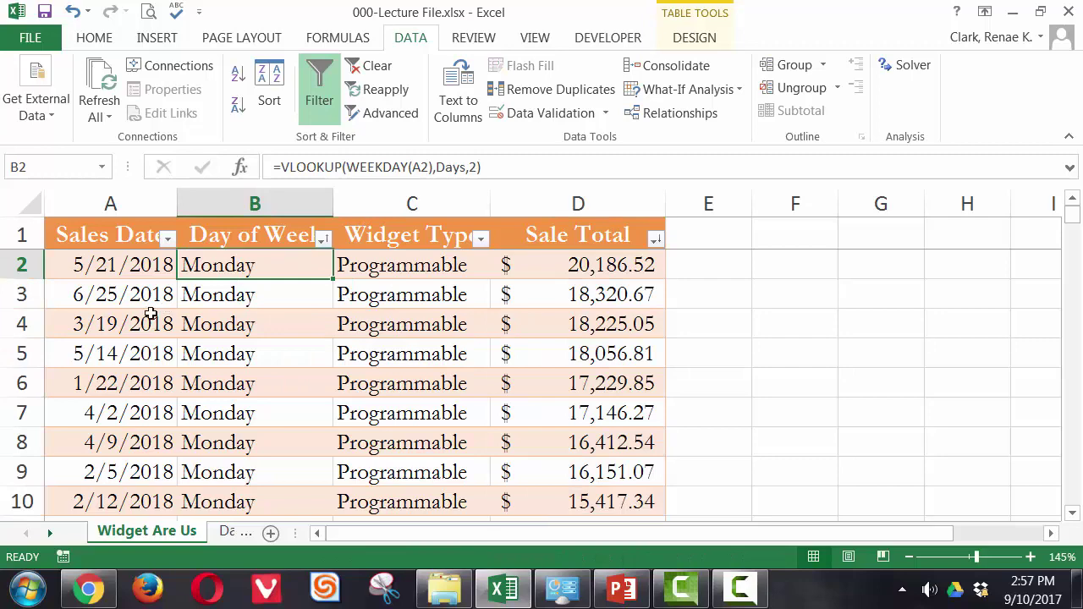
scroll(220, 351, "down", 10)
scroll(247, 398, "down", 20)
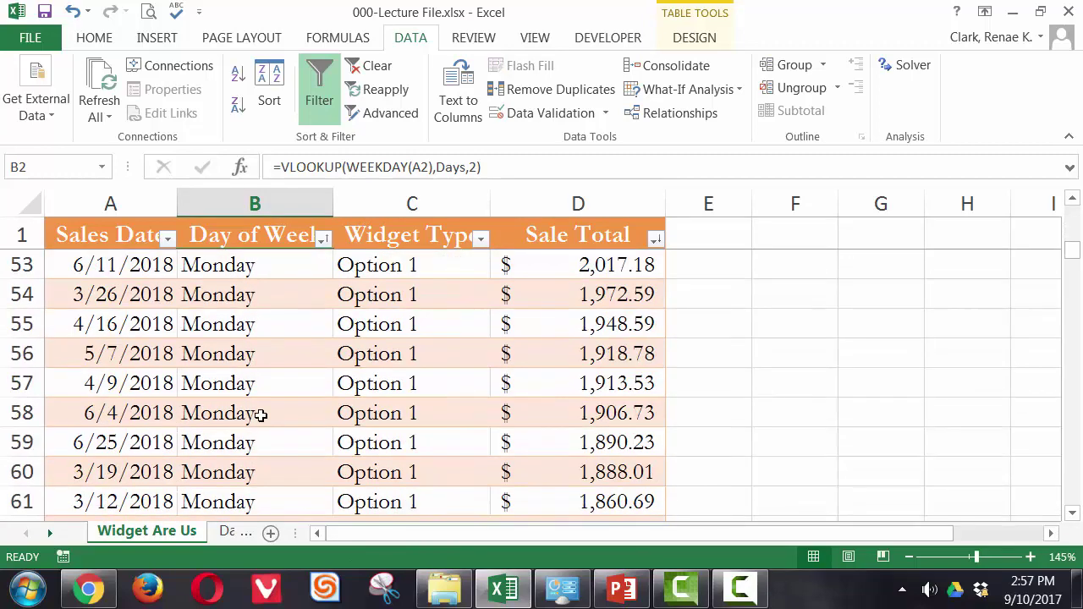
scroll(266, 373, "down", 20)
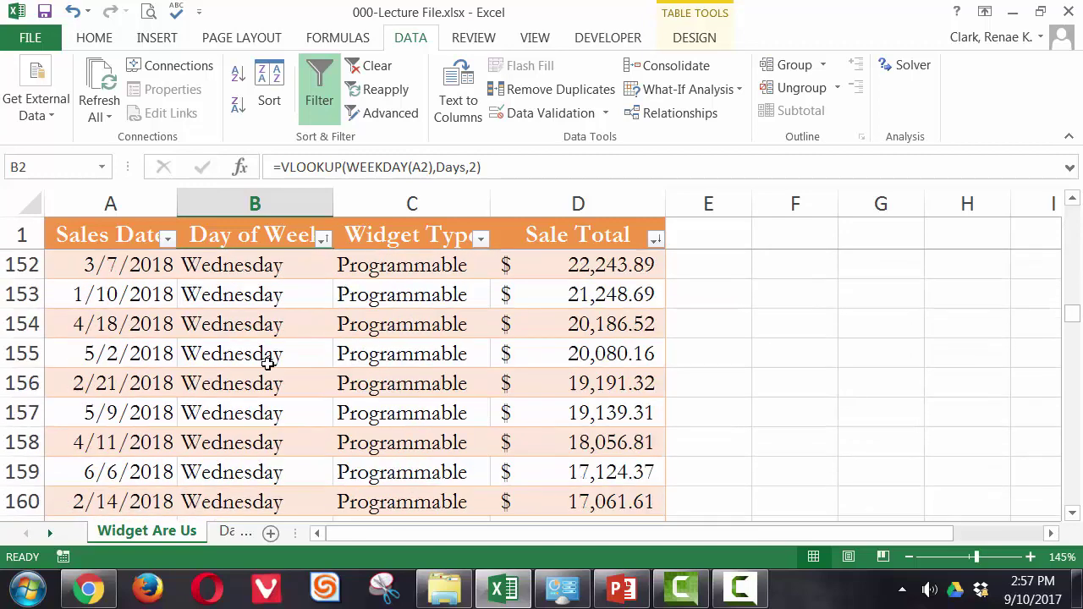
scroll(267, 349, "up", 17)
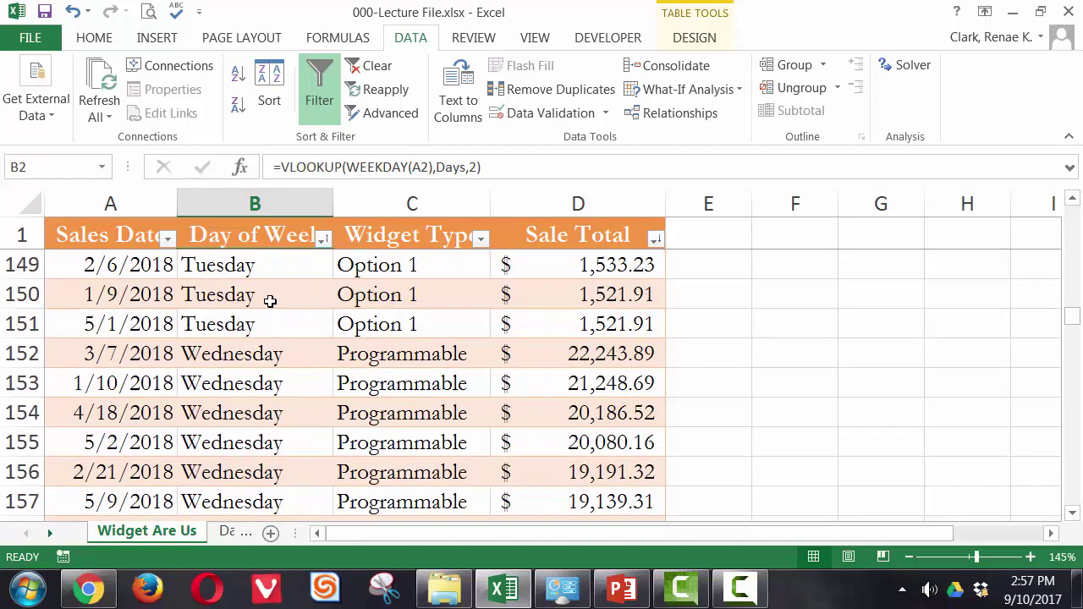